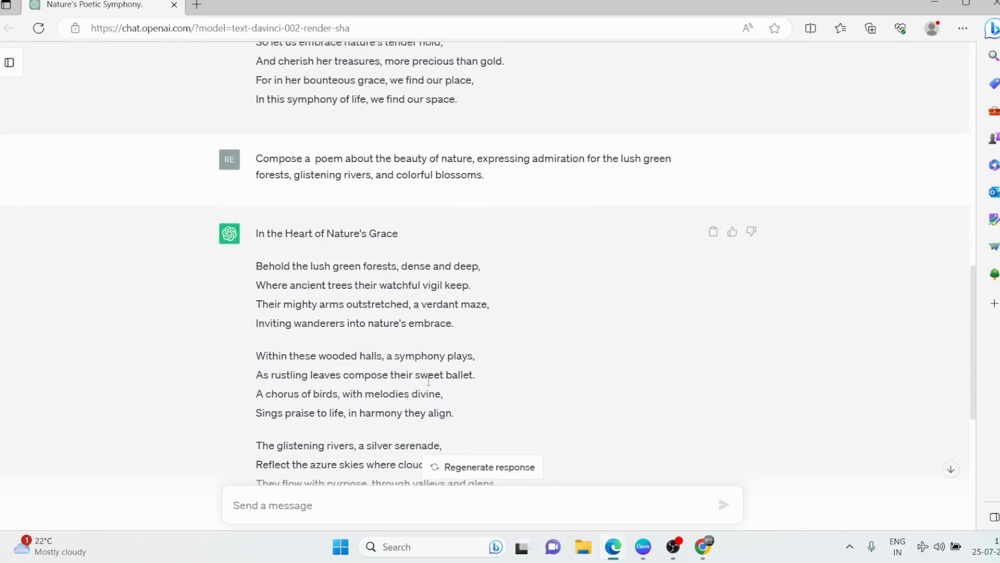
# Step: Read through the generated poem about the beauty of nature from its opening to its closing stanza
pyautogui.scroll(-2, 367, 381)
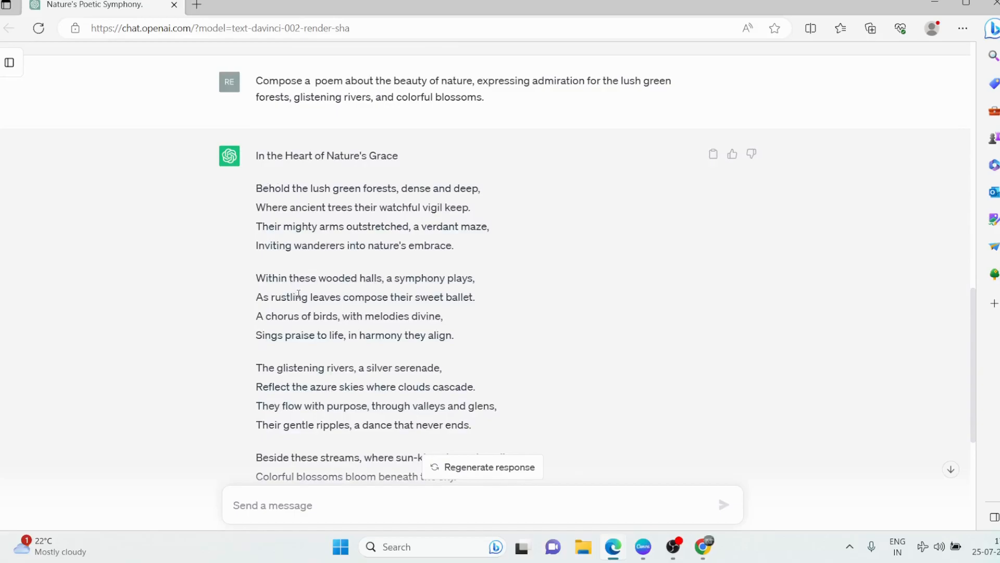
pyautogui.scroll(-6, 312, 308)
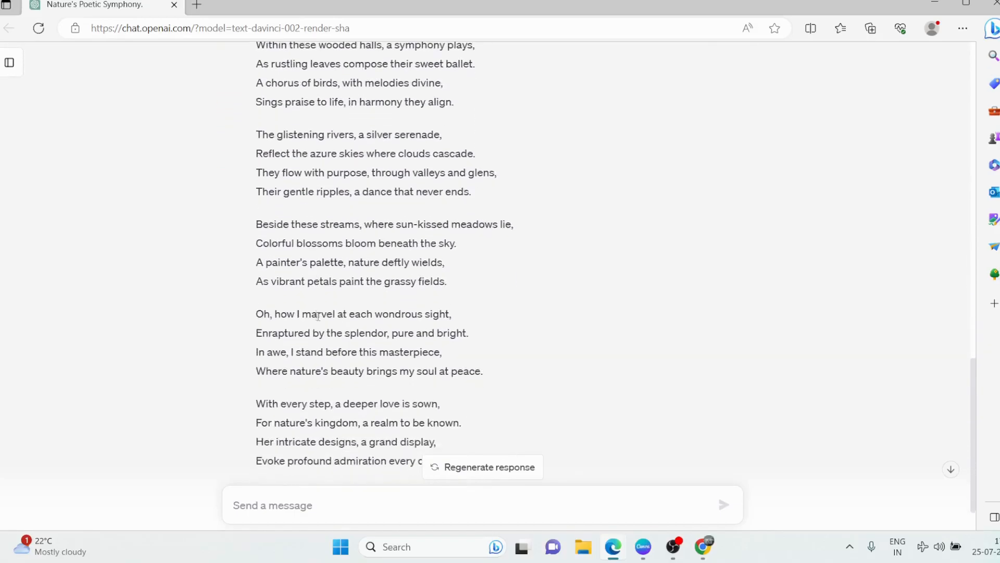
pyautogui.scroll(-1, 319, 317)
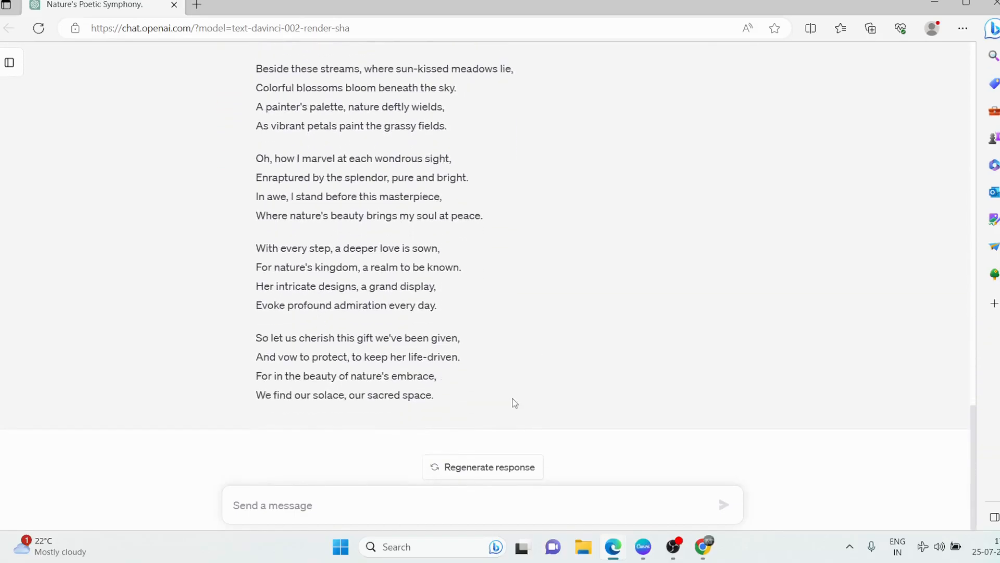
pyautogui.scroll(2, 513, 402)
pyautogui.scroll(6, 513, 403)
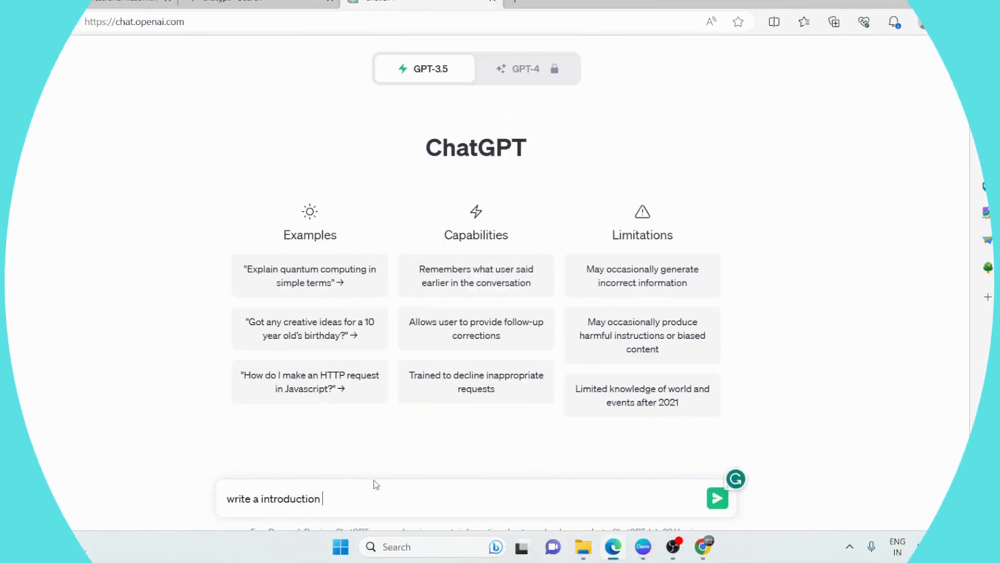
# Step: Complete the prompt as "write an introduction as a speaker about me.", accept the grammar corrections and send it
pyautogui.write('asa')
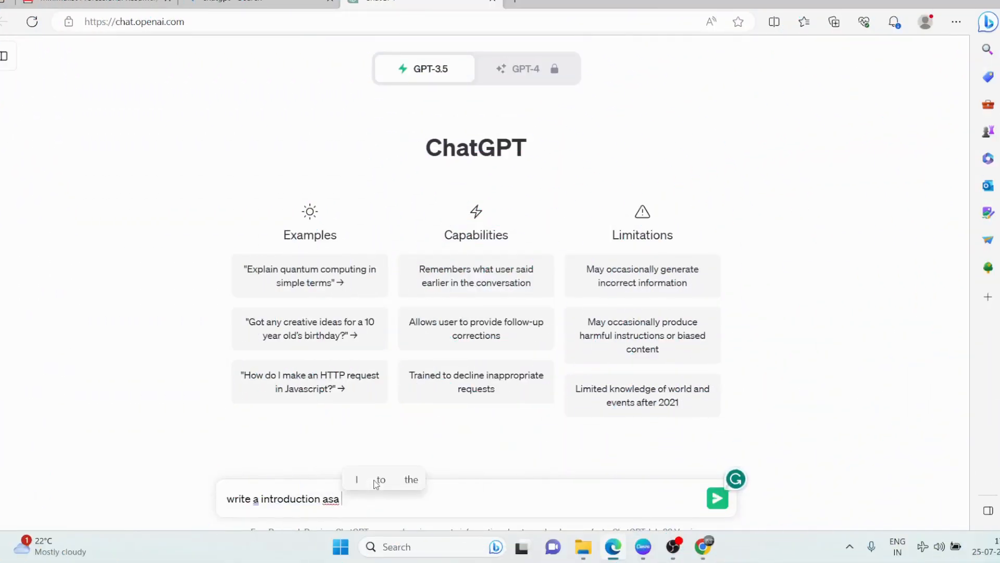
pyautogui.write(' speaker about me')
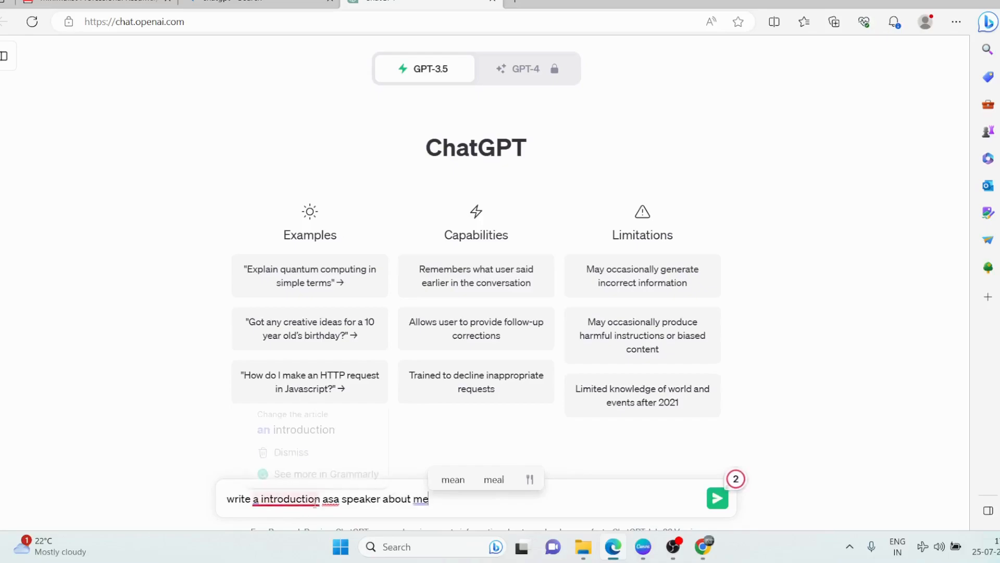
pyautogui.click(334, 502)
pyautogui.click(259, 503)
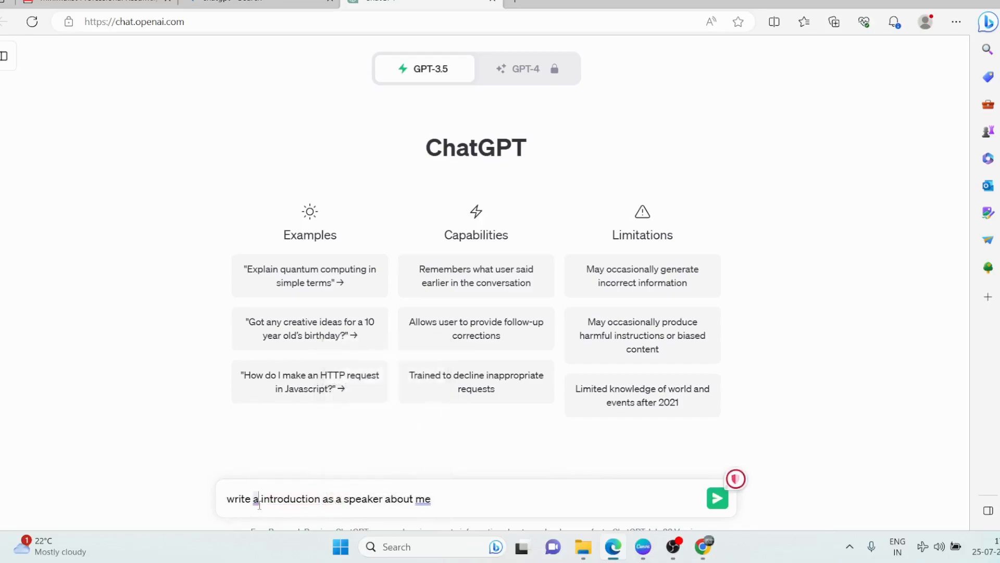
pyautogui.click(265, 451)
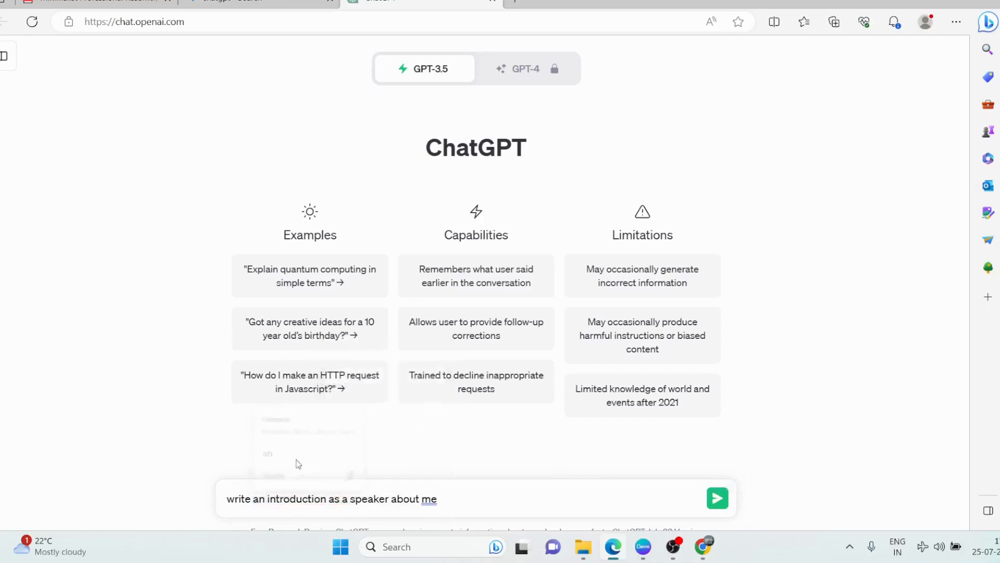
pyautogui.click(432, 501)
pyautogui.click(454, 451)
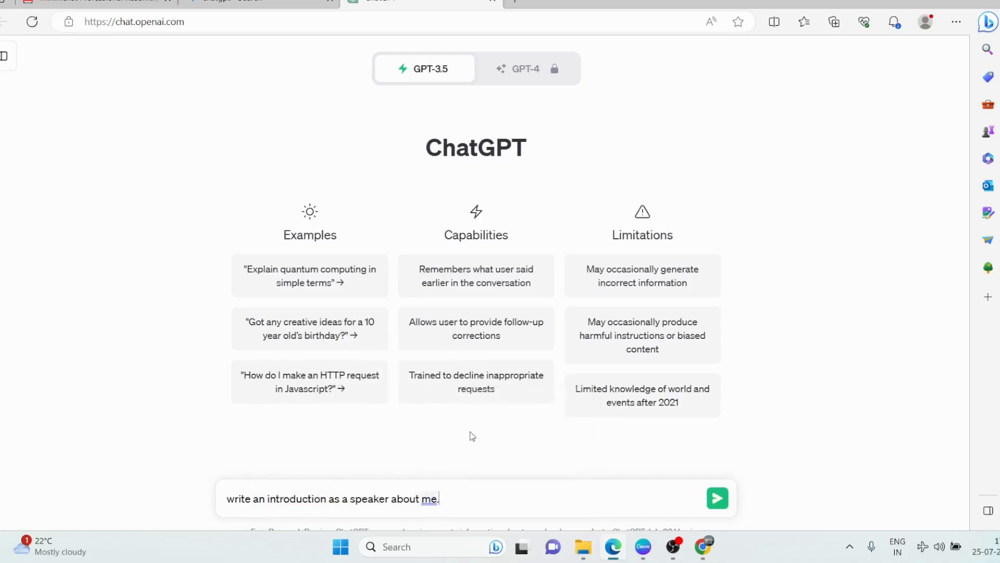
pyautogui.click(719, 500)
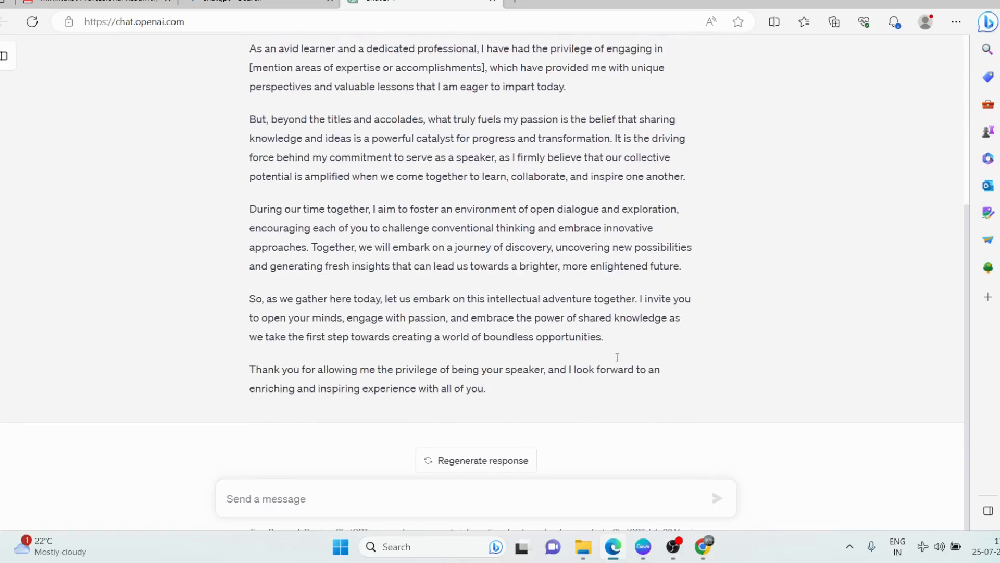
# Step: Read the opening of the generated speaker introduction and look through the Minimalist Professional Resume PDF
pyautogui.scroll(5, 623, 363)
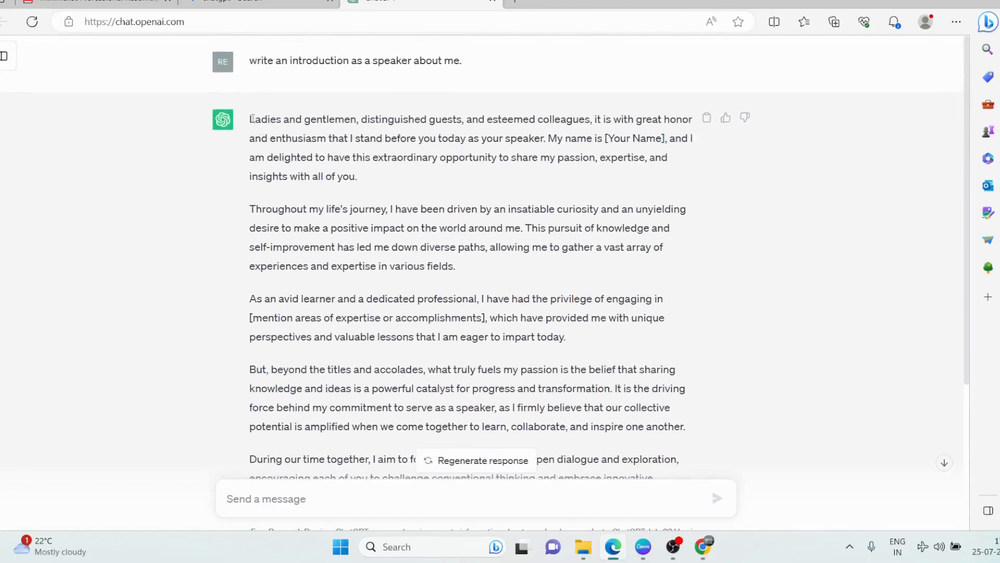
pyautogui.moveTo(251, 118); pyautogui.dragTo(436, 138)
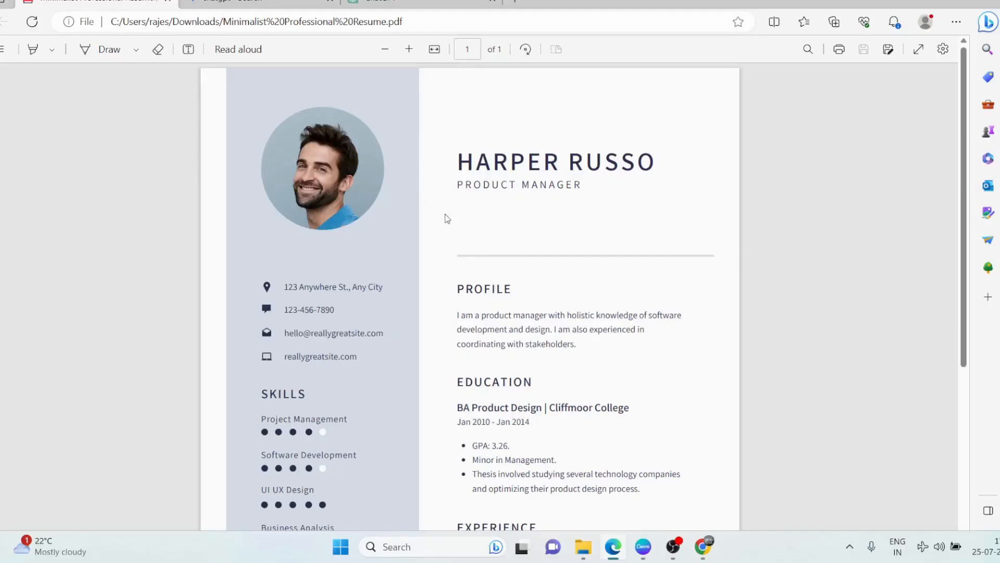
pyautogui.scroll(-2, 451, 224)
pyautogui.scroll(2, 454, 230)
pyautogui.moveTo(475, 161); pyautogui.dragTo(660, 159)
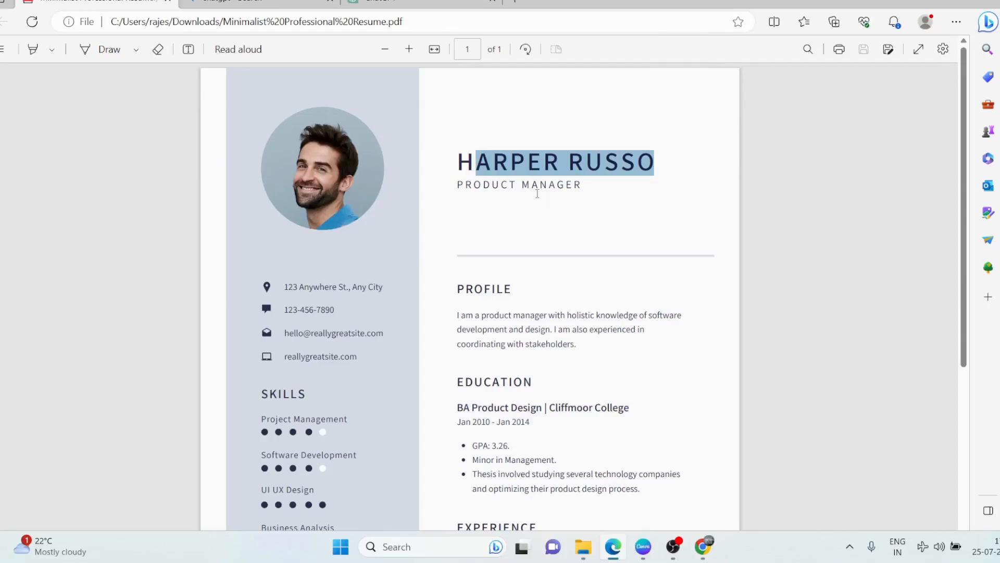
pyautogui.scroll(-2, 523, 297)
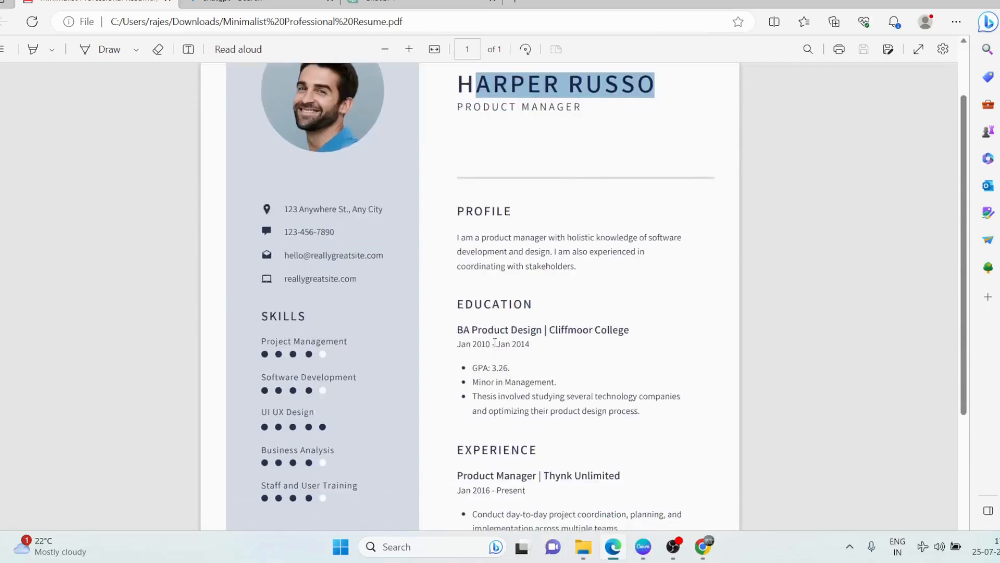
pyautogui.scroll(-2, 494, 343)
pyautogui.scroll(-3, 511, 433)
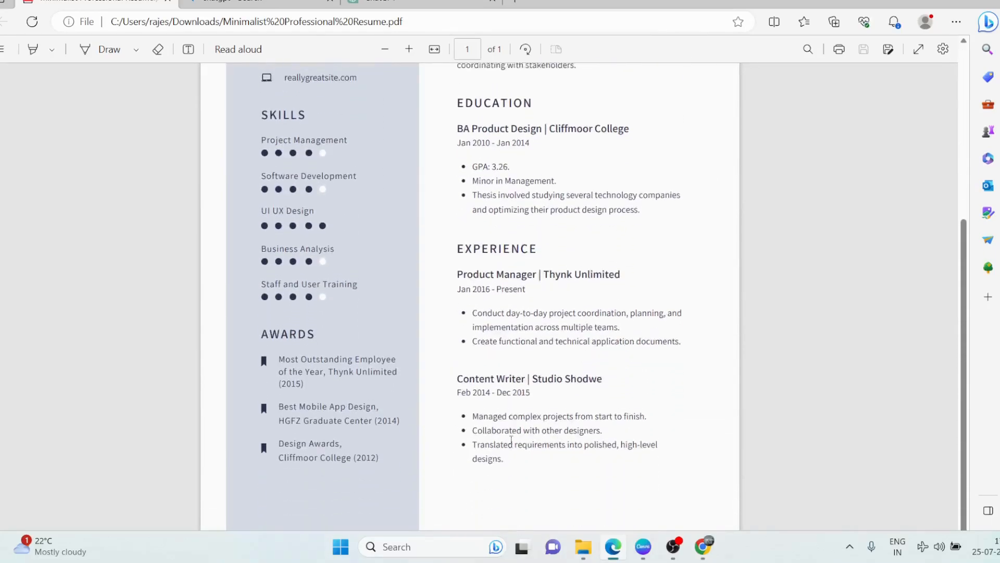
pyautogui.scroll(6, 511, 440)
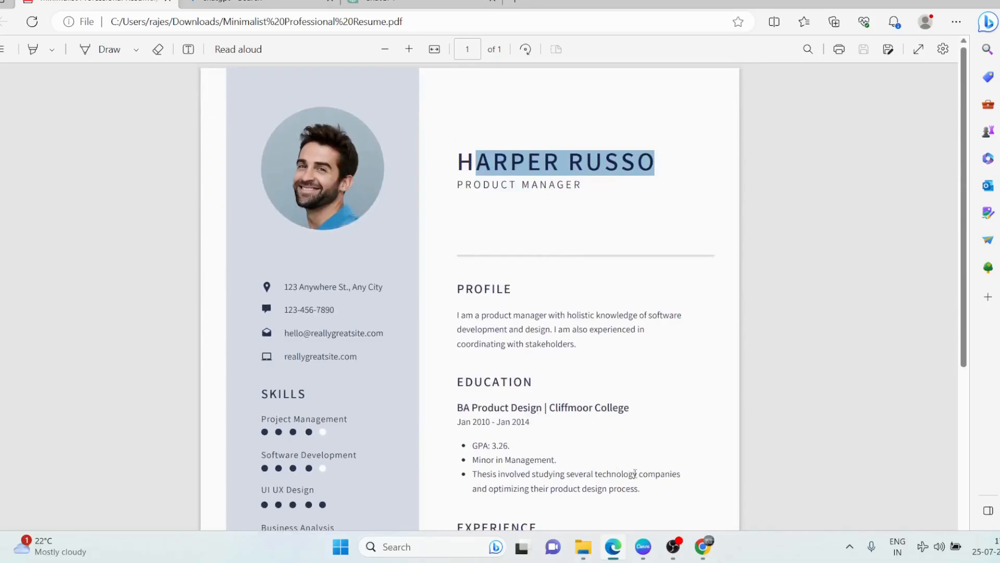
# Step: Copy all the text of the resume PDF and paste it into the ChatGPT message
pyautogui.hotkey('ctrl', 'a')
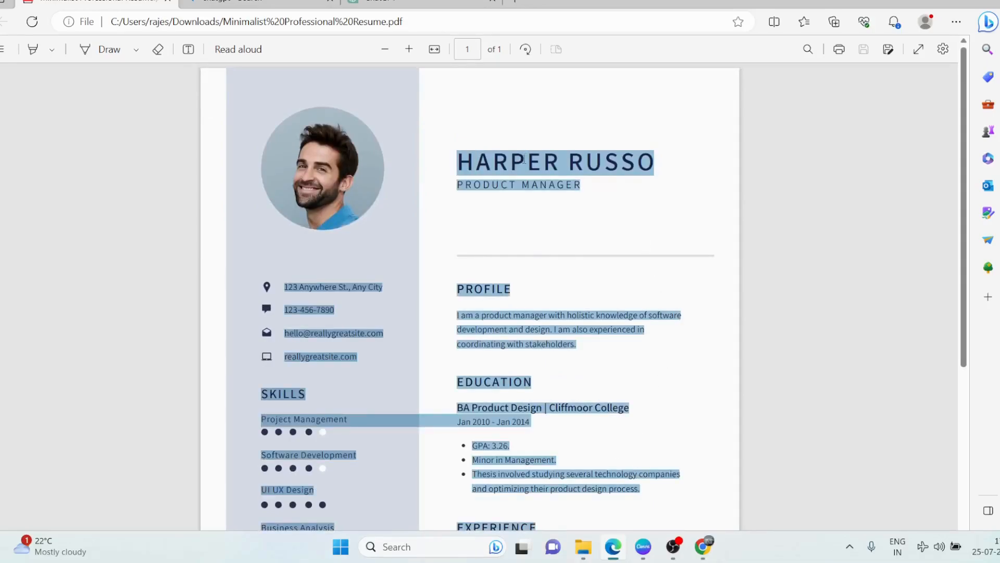
pyautogui.rightClick(526, 160)
pyautogui.click(562, 219)
pyautogui.click(409, 3)
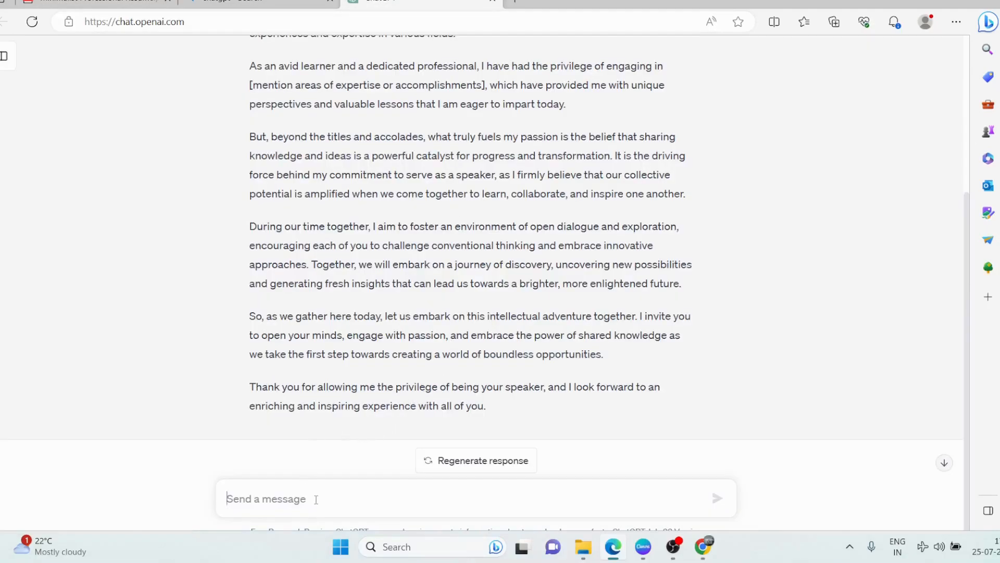
pyautogui.click(316, 498)
pyautogui.hotkey('ctrl', 'v')
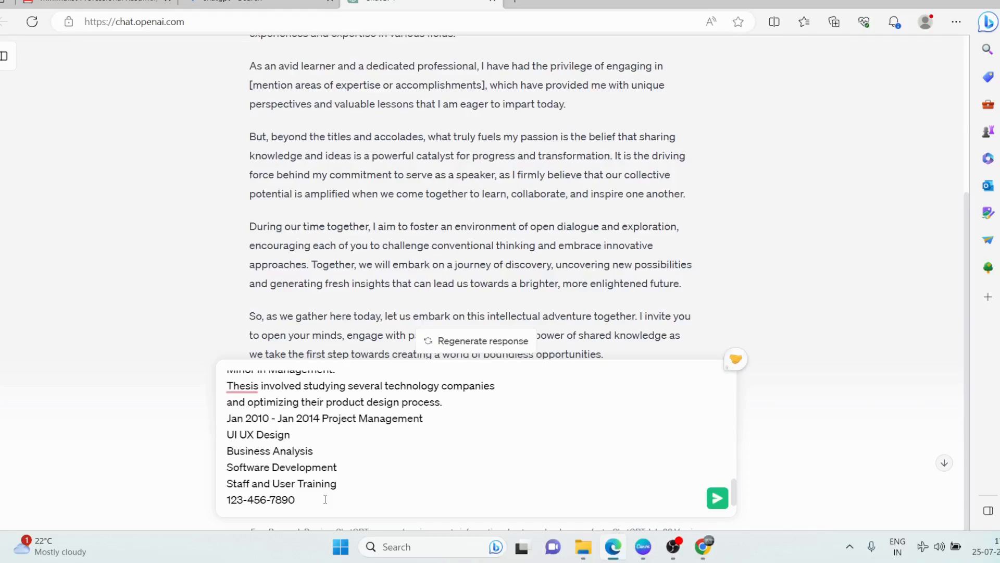
# Step: Add "Given my resume above,write an introduction as a speaker about me" below the pasted resume and send the prompt
pyautogui.hotkey('shift', 'Return')
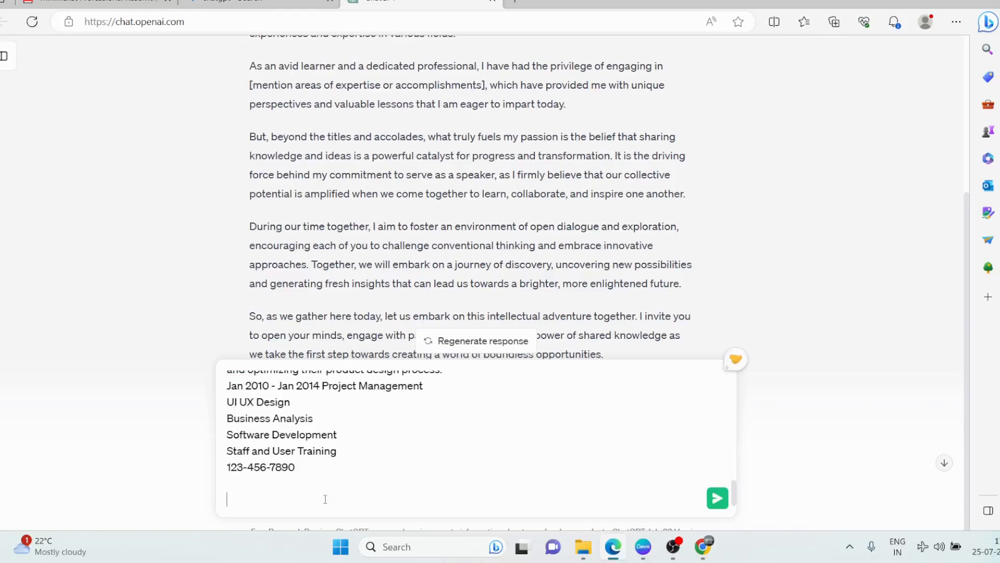
pyautogui.hotkey('shift', 'Return')
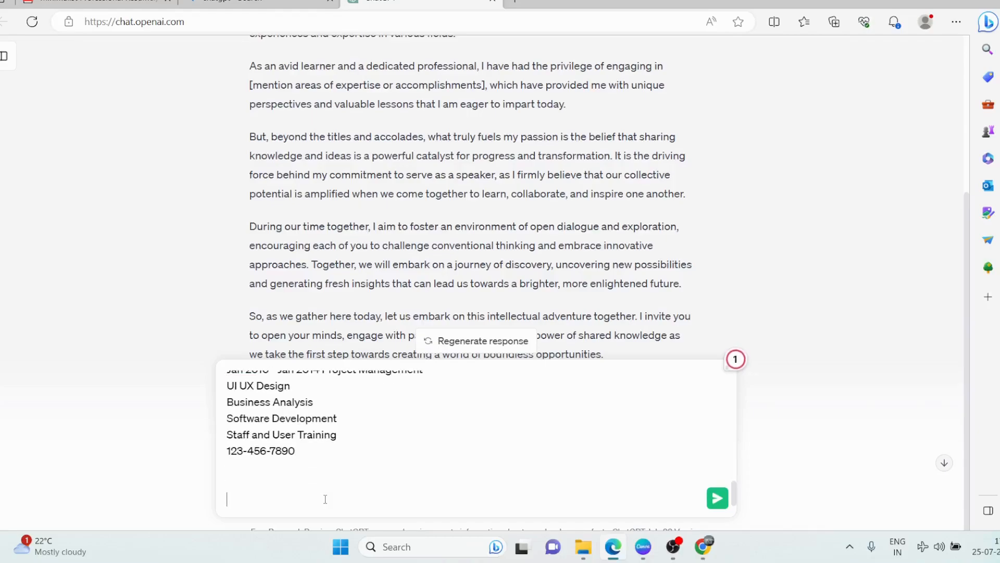
pyautogui.write('Giv')
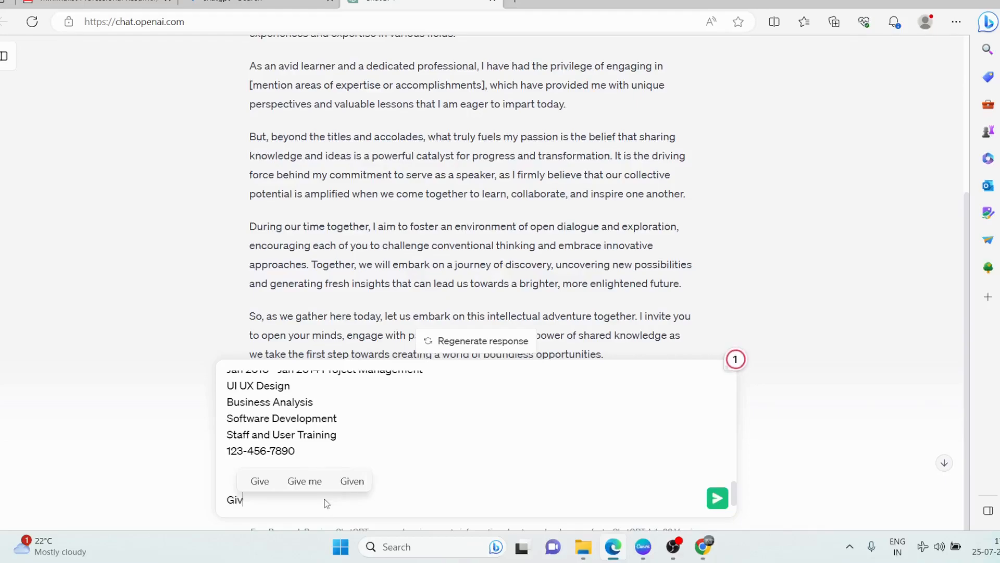
pyautogui.write('en my re')
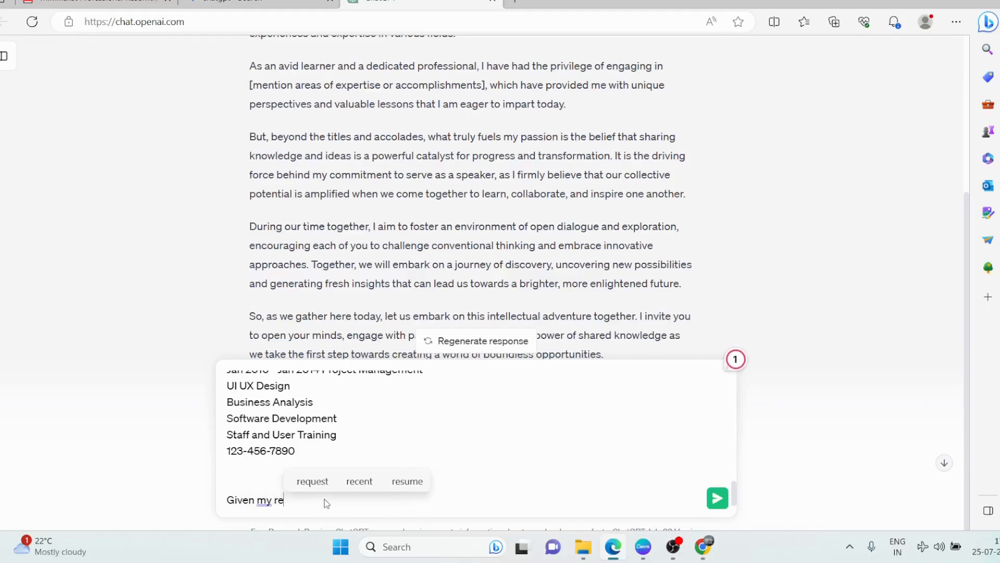
pyautogui.write('sume above')
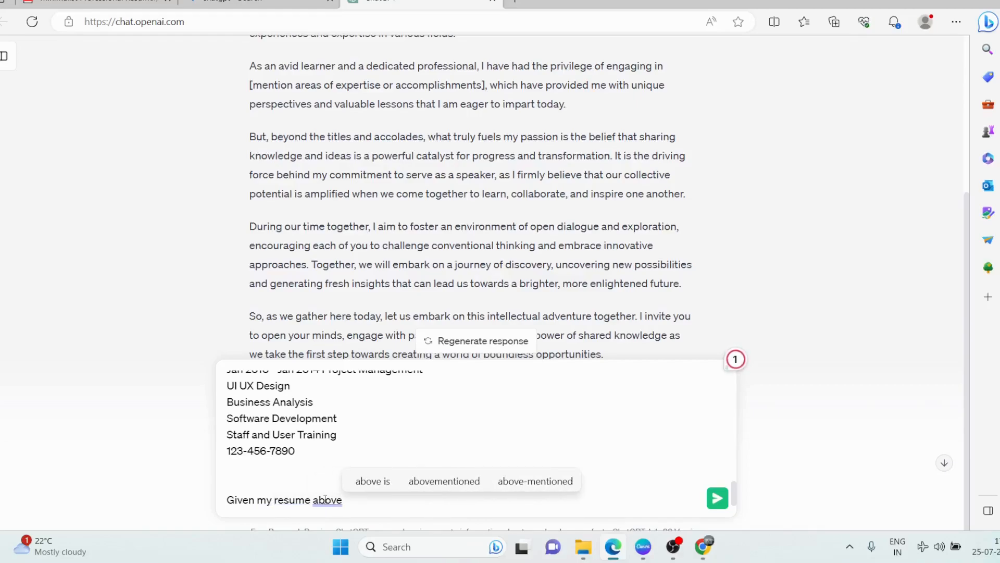
pyautogui.write(',writ')
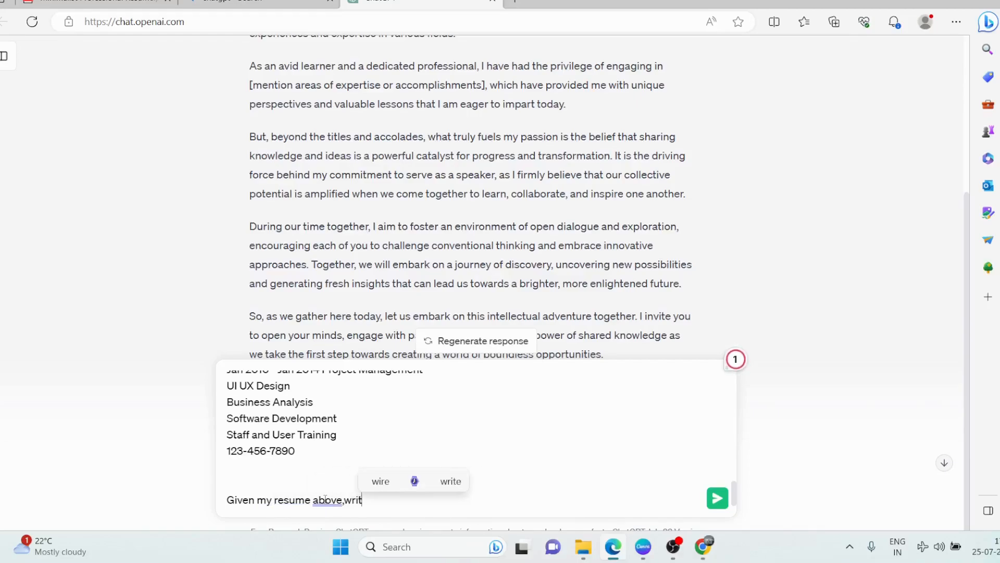
pyautogui.write('e an intr')
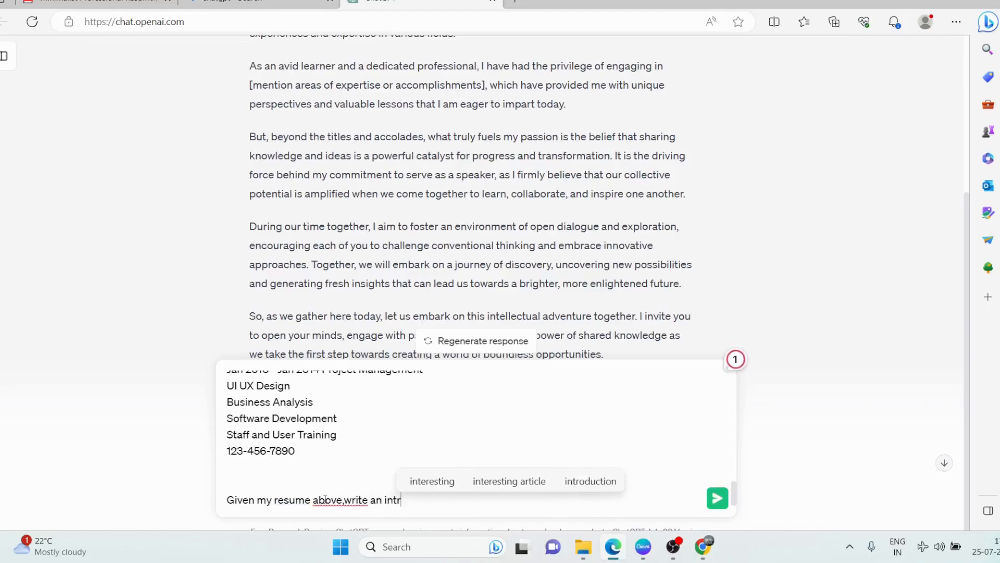
pyautogui.write('oduction ')
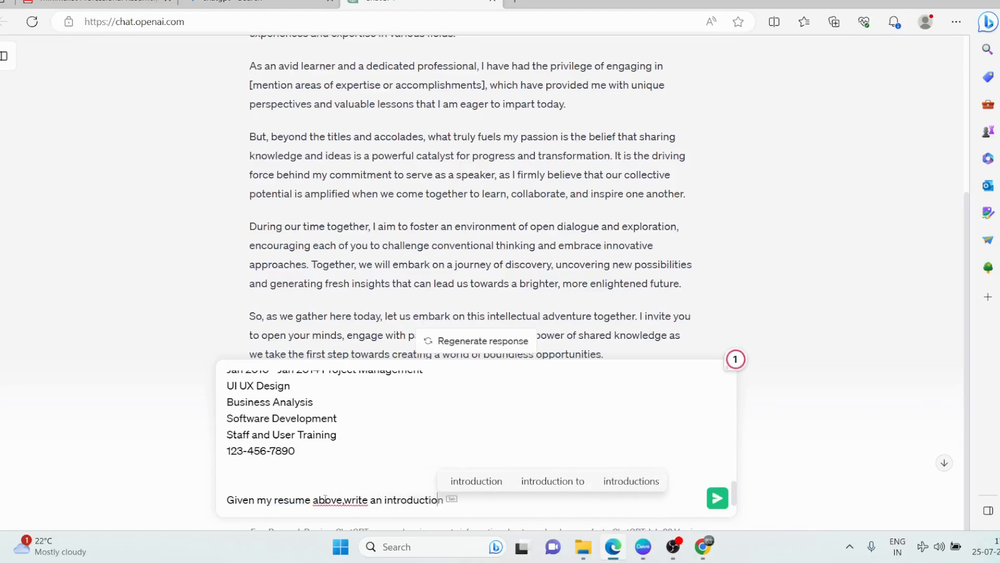
pyautogui.write('ab')
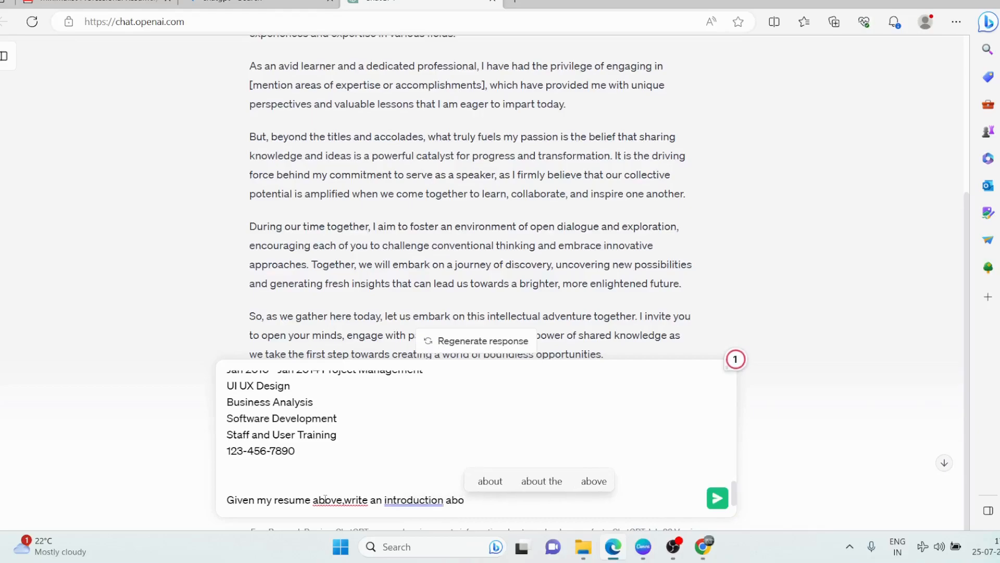
pyautogui.press('BackSpace')
pyautogui.write('a')
pyautogui.press('BackSpace')
pyautogui.write('s a speaker about me')
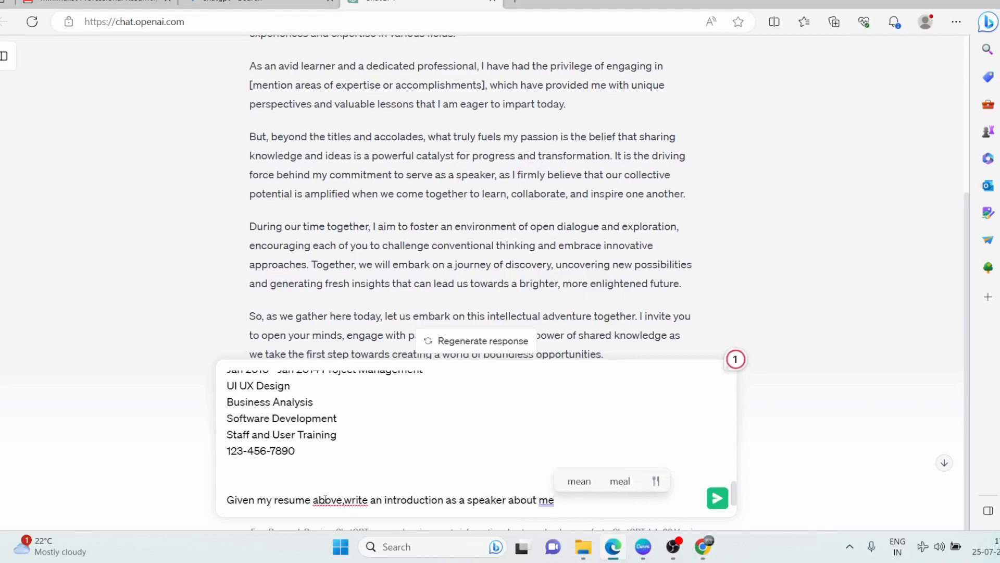
pyautogui.press('Return')
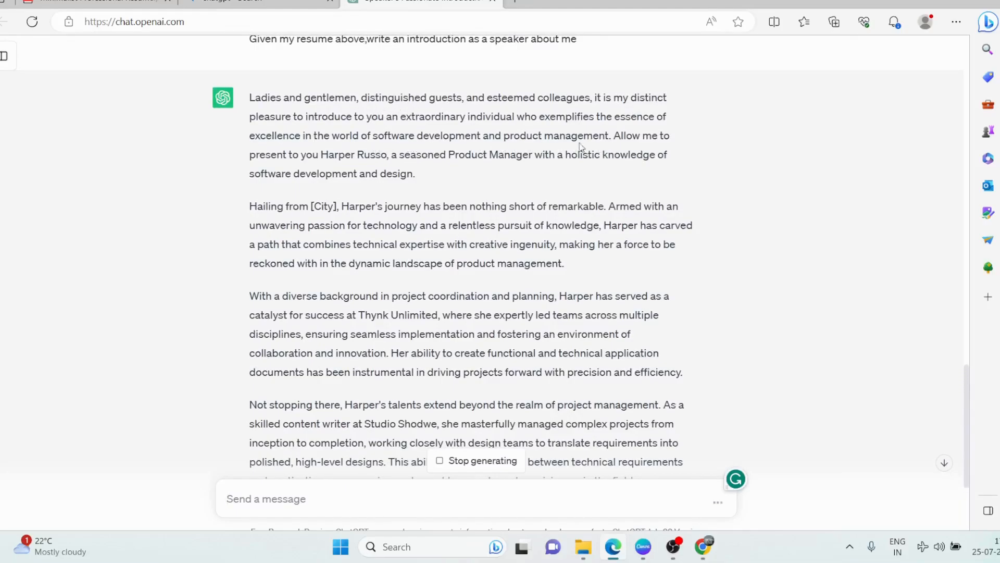
# Step: Highlight the sentences in the response that present the speaker's profession and project coordination background
pyautogui.moveTo(618, 137); pyautogui.dragTo(655, 177)
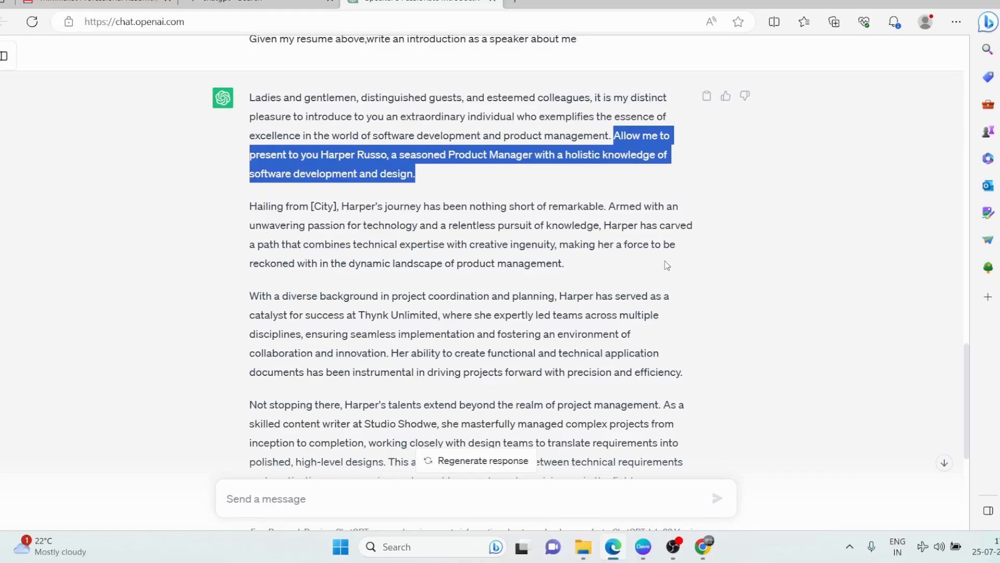
pyautogui.moveTo(263, 296); pyautogui.dragTo(375, 315)
pyautogui.moveTo(375, 316); pyautogui.dragTo(442, 316)
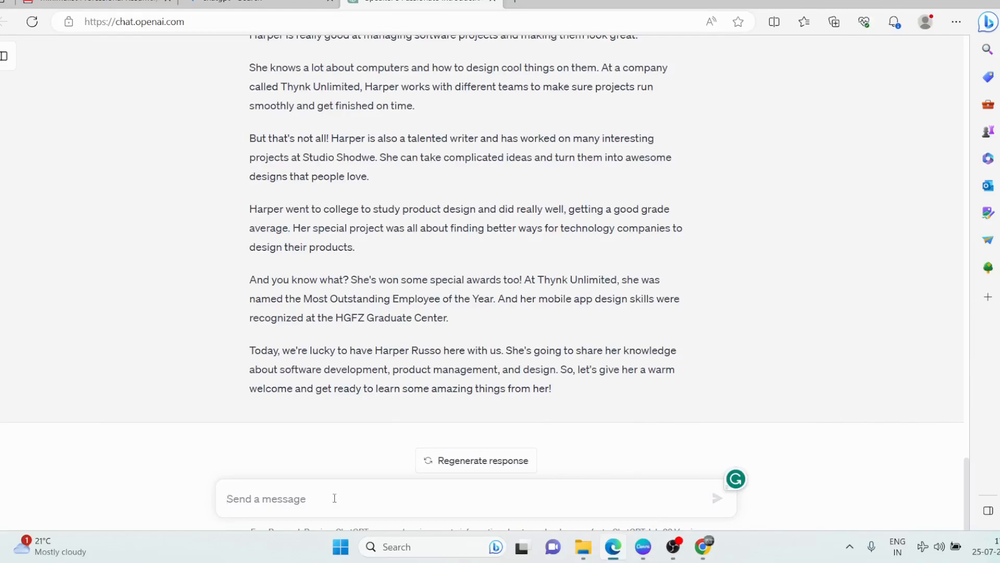
# Step: Send the follow-up prompt "Write it in simple words"
pyautogui.write('Write it in simple')
pyautogui.write('words')
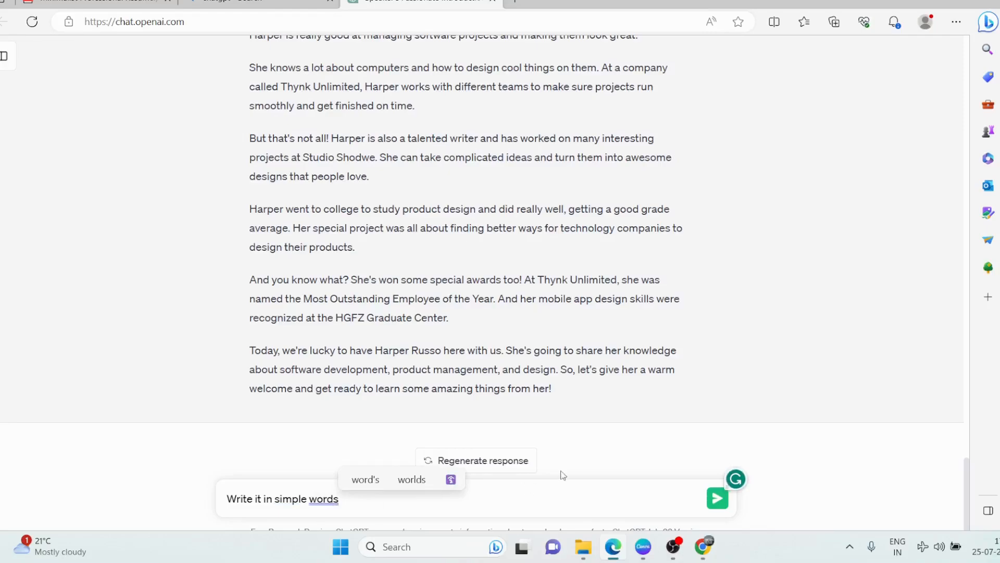
pyautogui.click(719, 503)
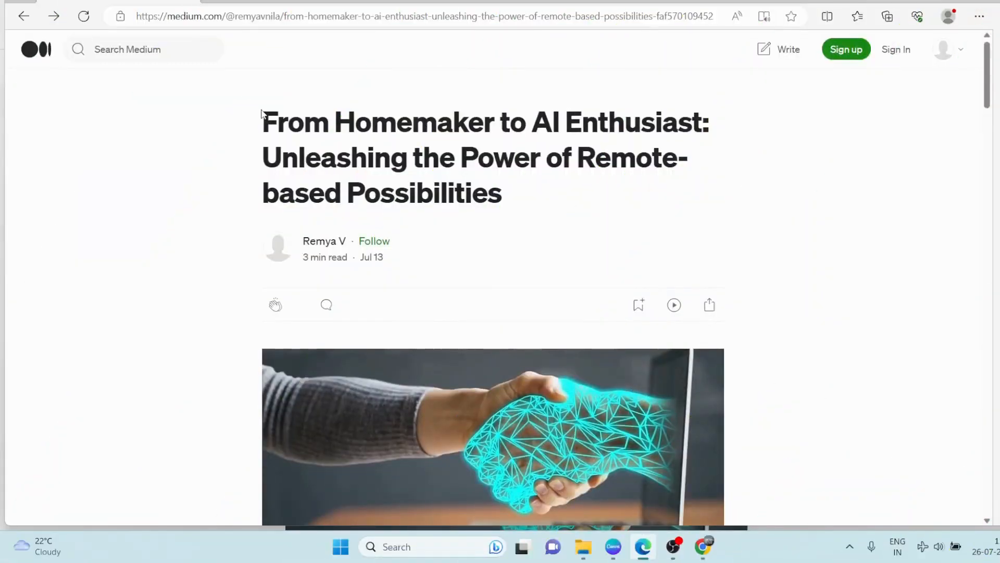
# Step: Copy the Medium article's text into a new ChatGPT message, add "summarize the above article" below it and send the prompt
pyautogui.moveTo(261, 113); pyautogui.dragTo(616, 484)
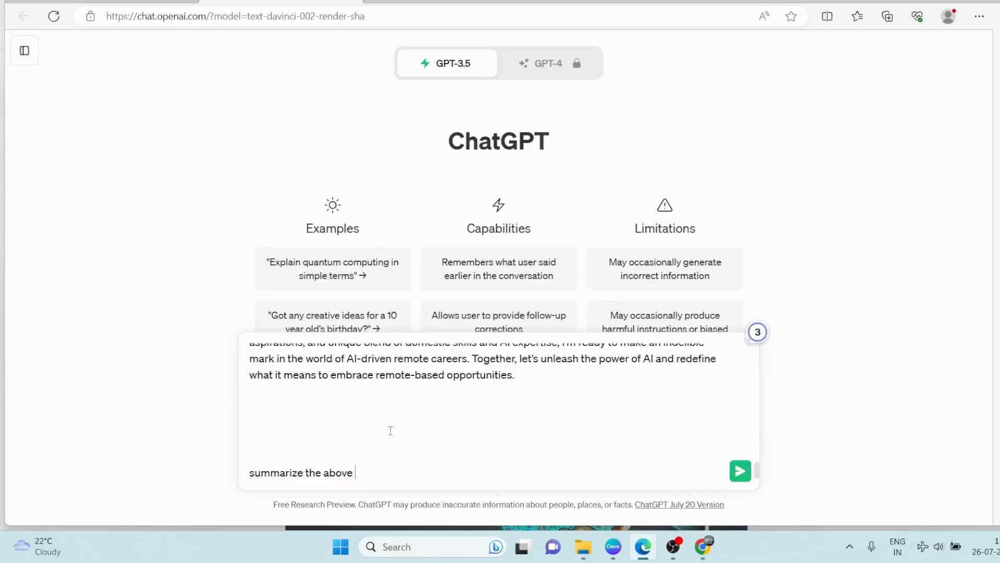
pyautogui.write('art')
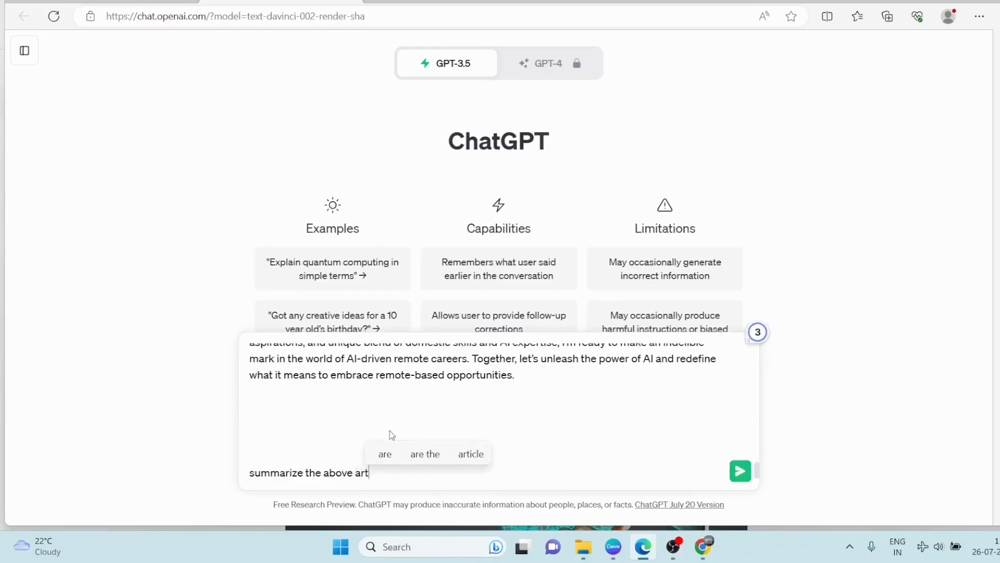
pyautogui.write('icle')
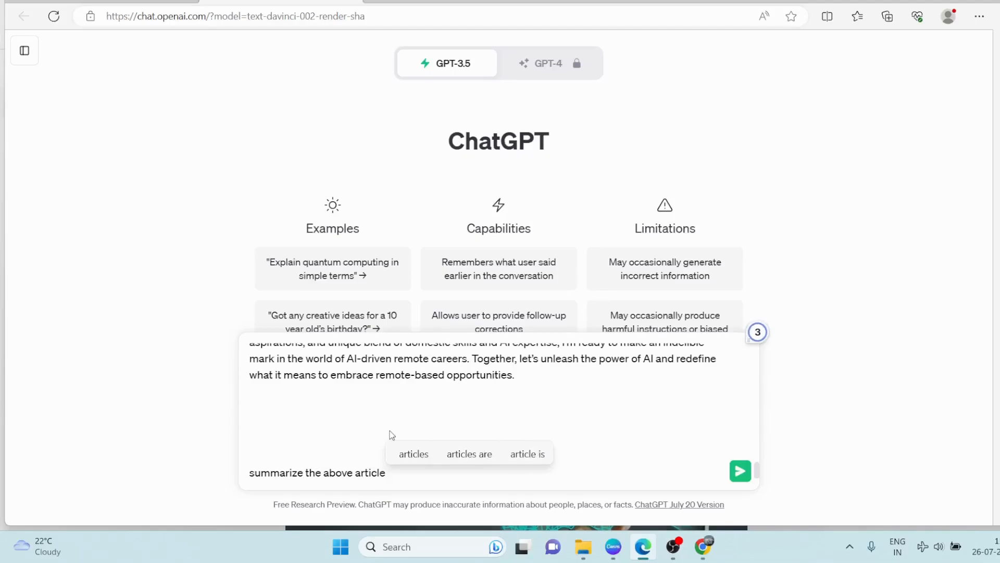
pyautogui.press('Return')
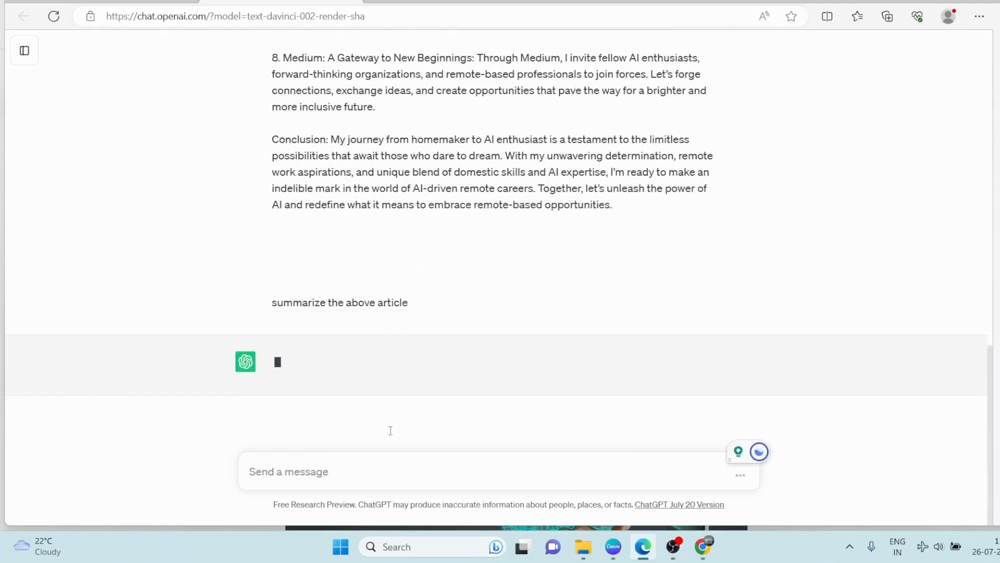
# Step: Review the pasted article and the response below it, highlighting the text of the generated summary paragraph
pyautogui.scroll(-10, 367, 336)
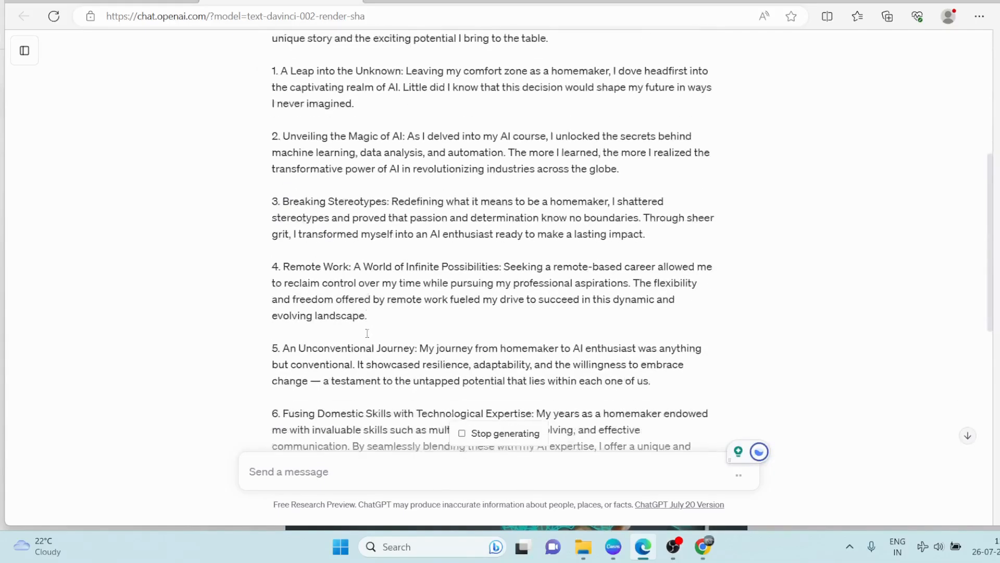
pyautogui.scroll(-2, 366, 336)
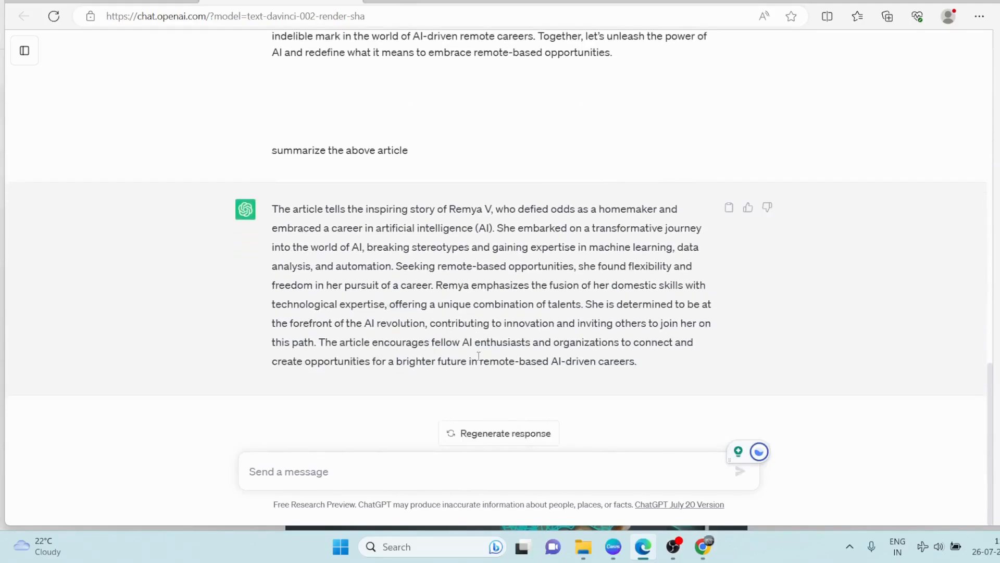
pyautogui.moveTo(278, 209); pyautogui.dragTo(666, 381)
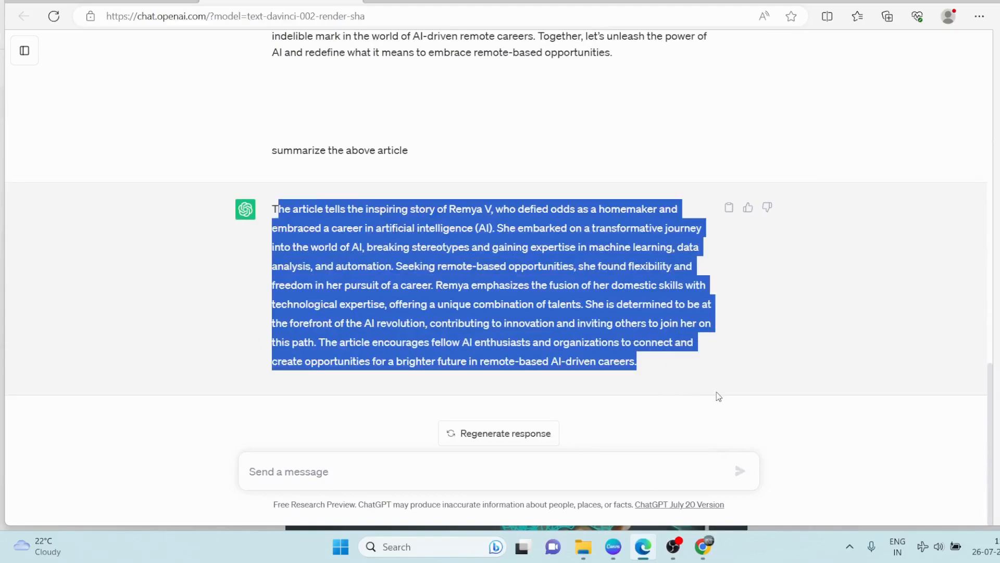